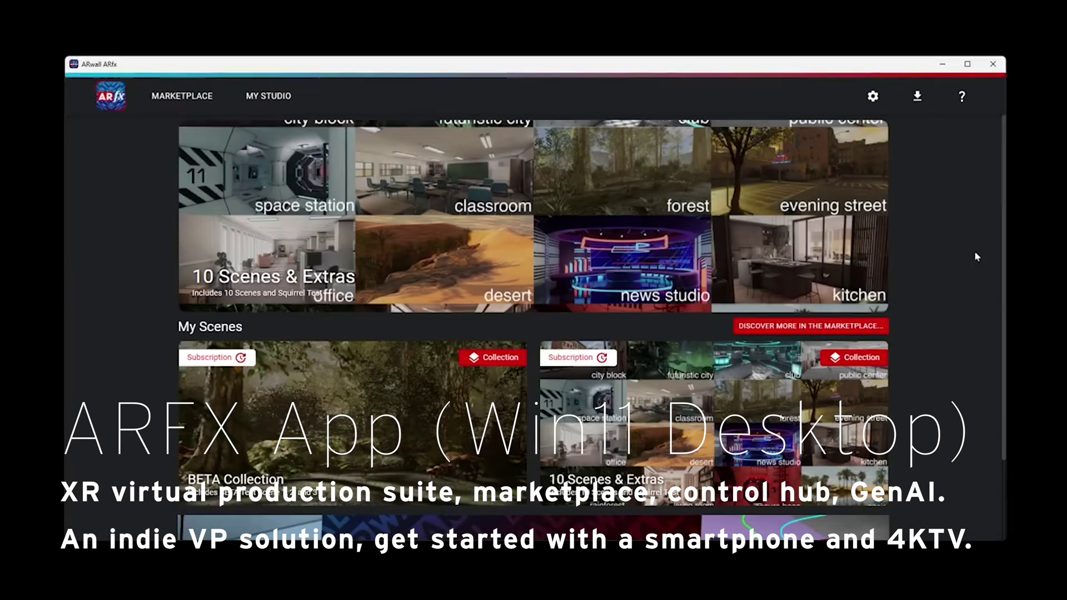
Step: Look through the scene collections on the home page and open the Marketplace
scroll(974, 254, down, 3)
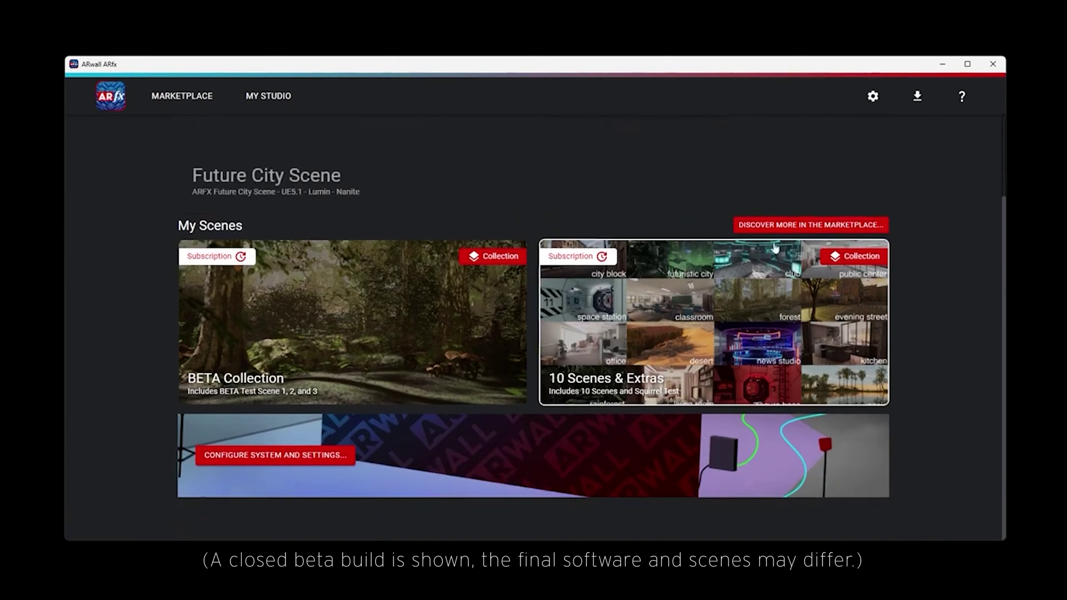
click(160, 99)
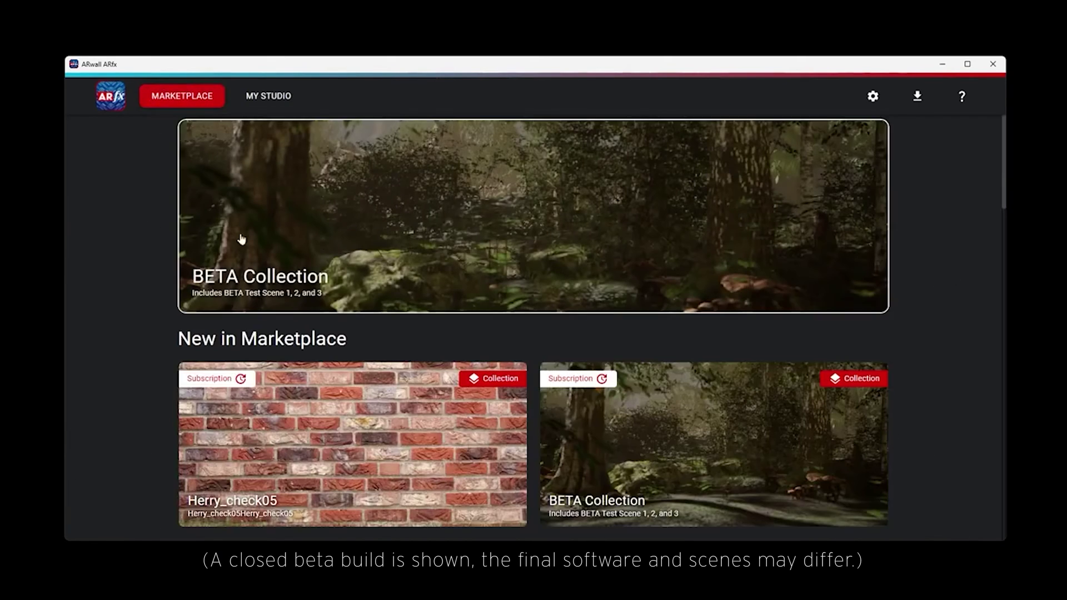
Step: Set the display resolution to 3840 x 2160 in the system settings and save the settings
click(873, 96)
click(396, 195)
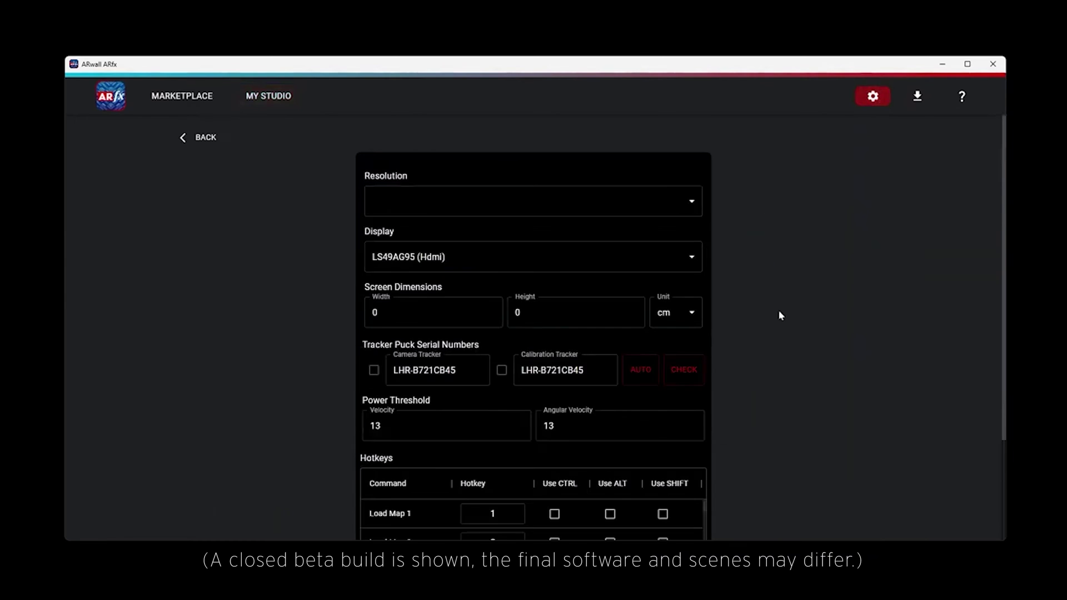
click(660, 209)
click(406, 517)
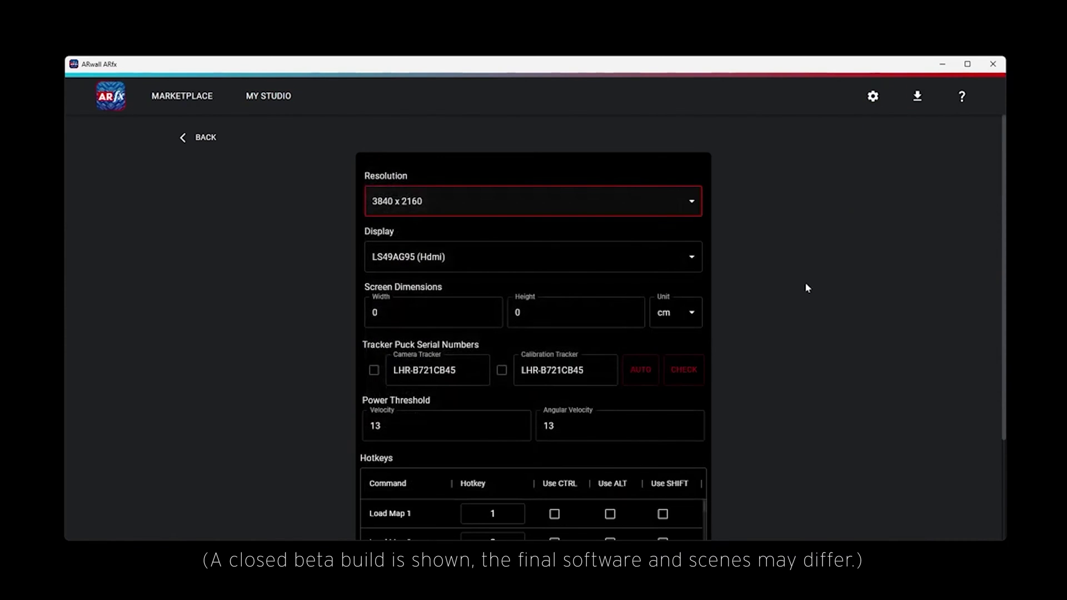
scroll(800, 278, down, 3)
click(679, 525)
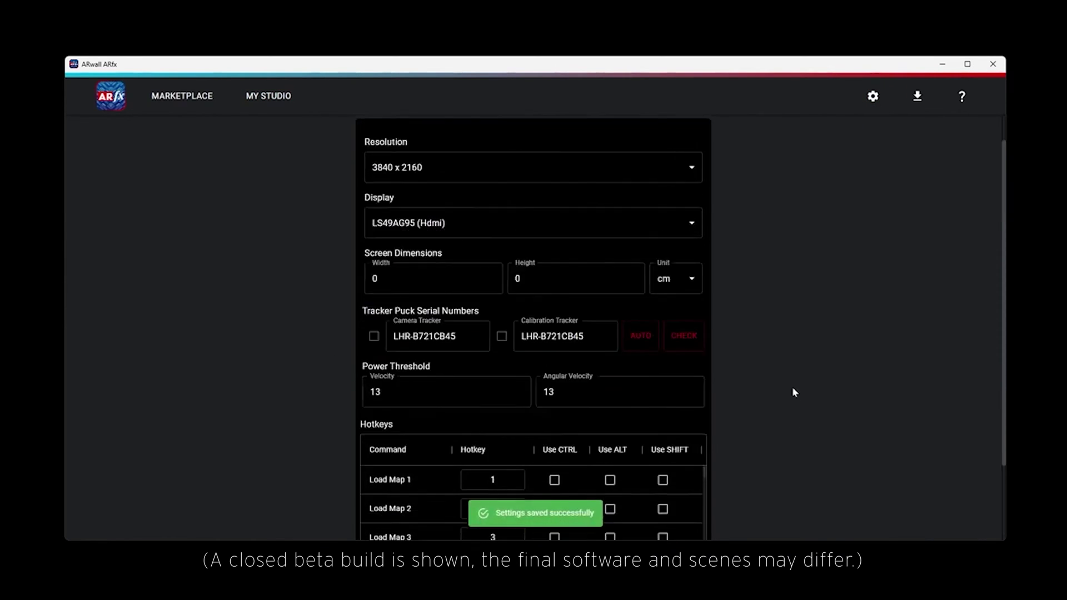
Step: Subscribe to the Cathedral scene from the Marketplace on the $5 monthly plan, entering the saved card's CVC
scroll(949, 258, down, 2)
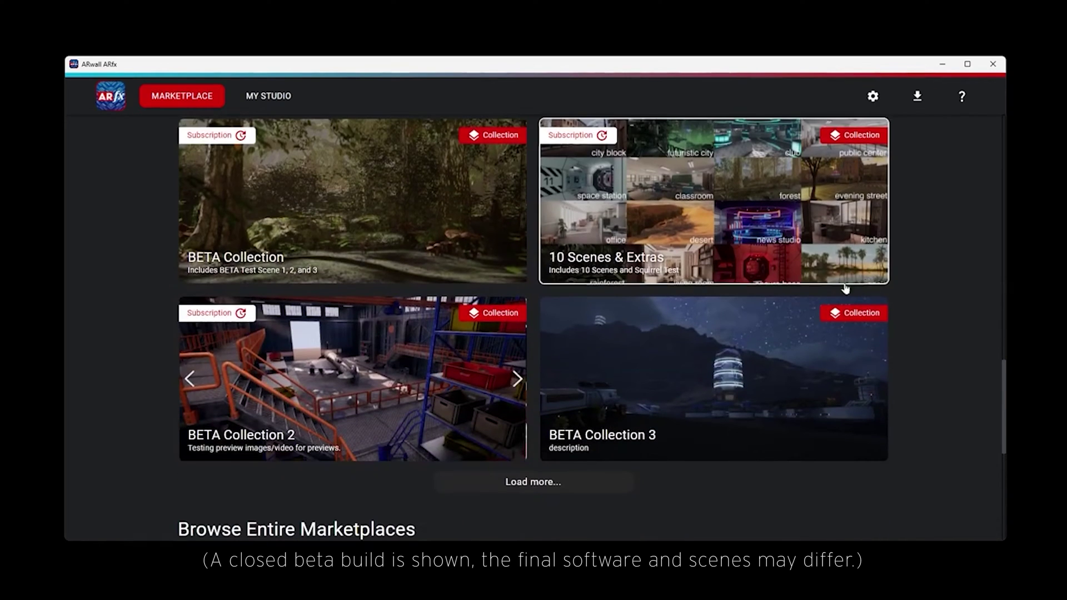
click(483, 369)
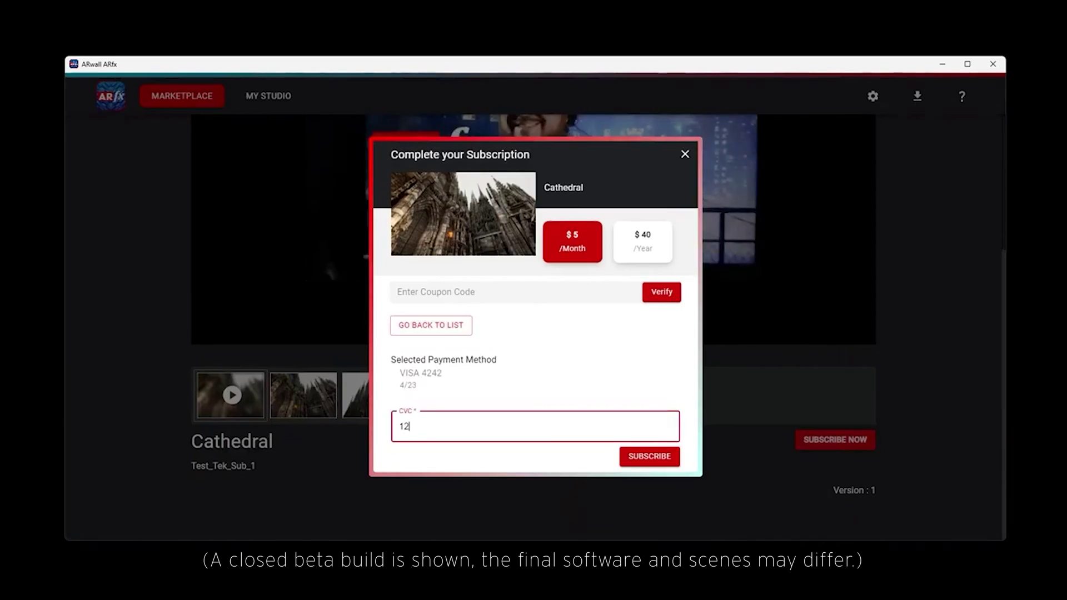
text(3)
click(650, 457)
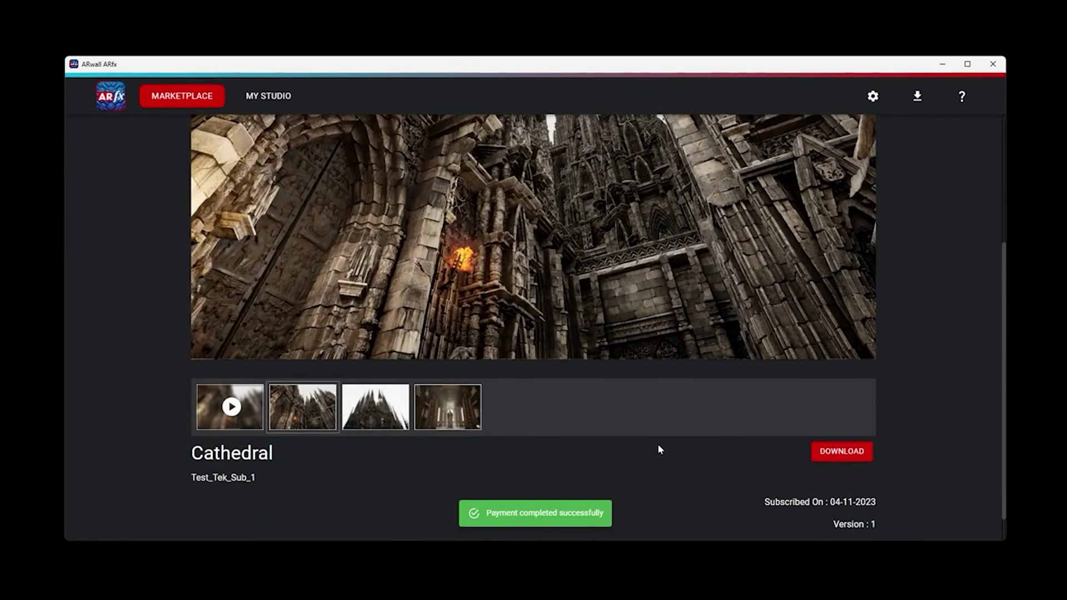
Step: Download the Cathedral scene and open its details from the active downloads
click(840, 452)
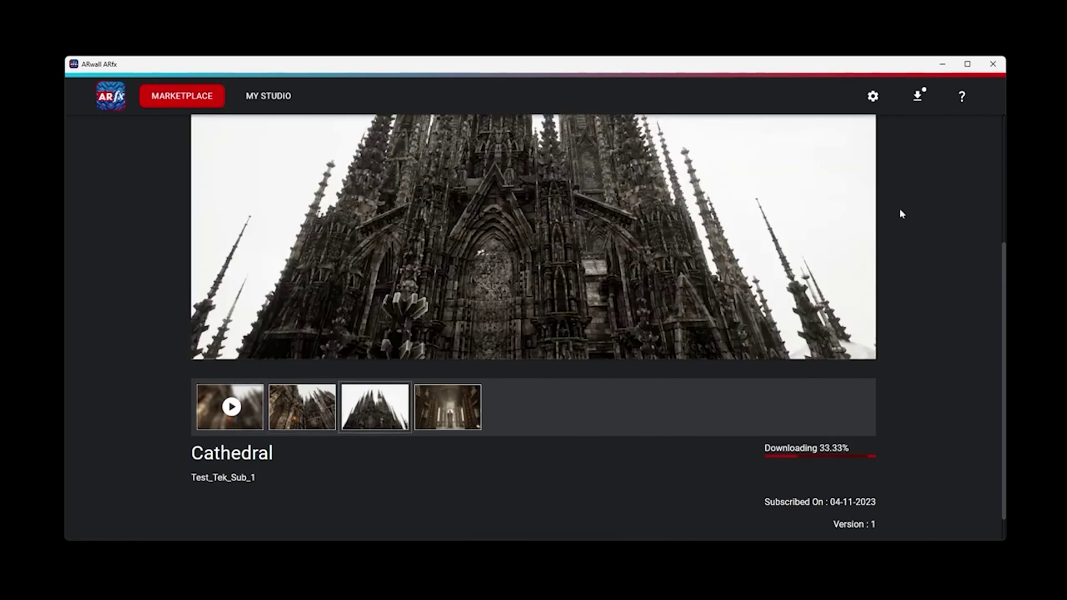
click(918, 96)
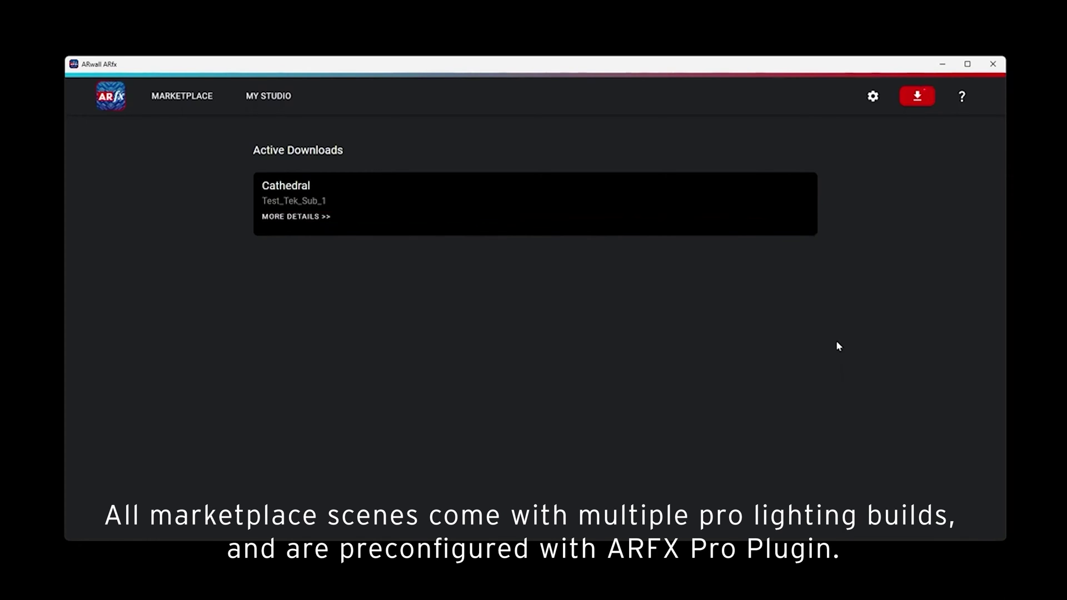
click(303, 218)
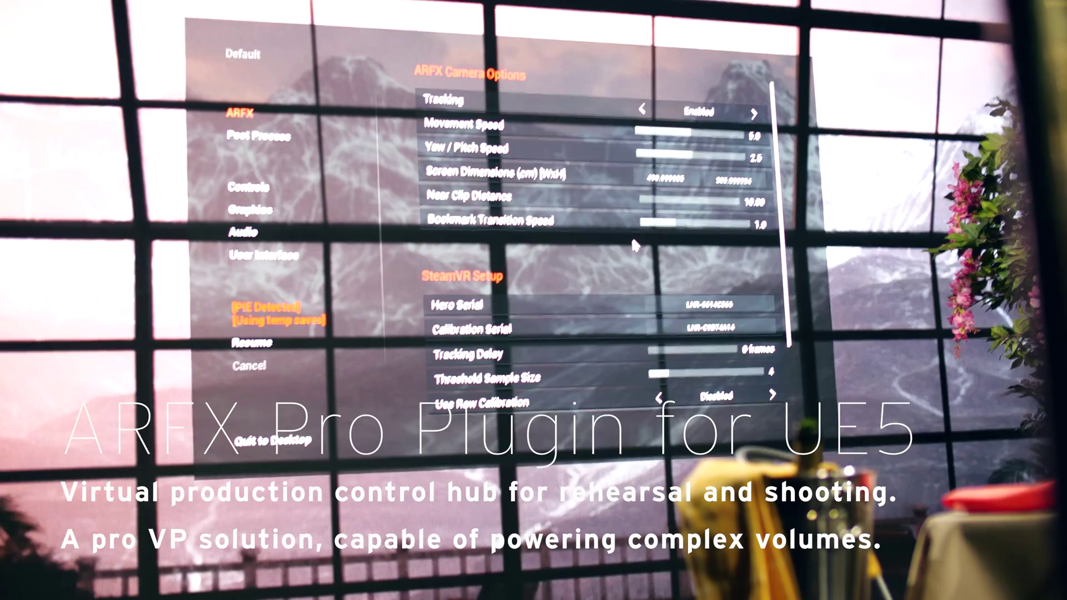
Step: Review the ARFX, Post Process and Controls settings of the ARFX Pro Plugin for UE5
scroll(635, 245, down, 5)
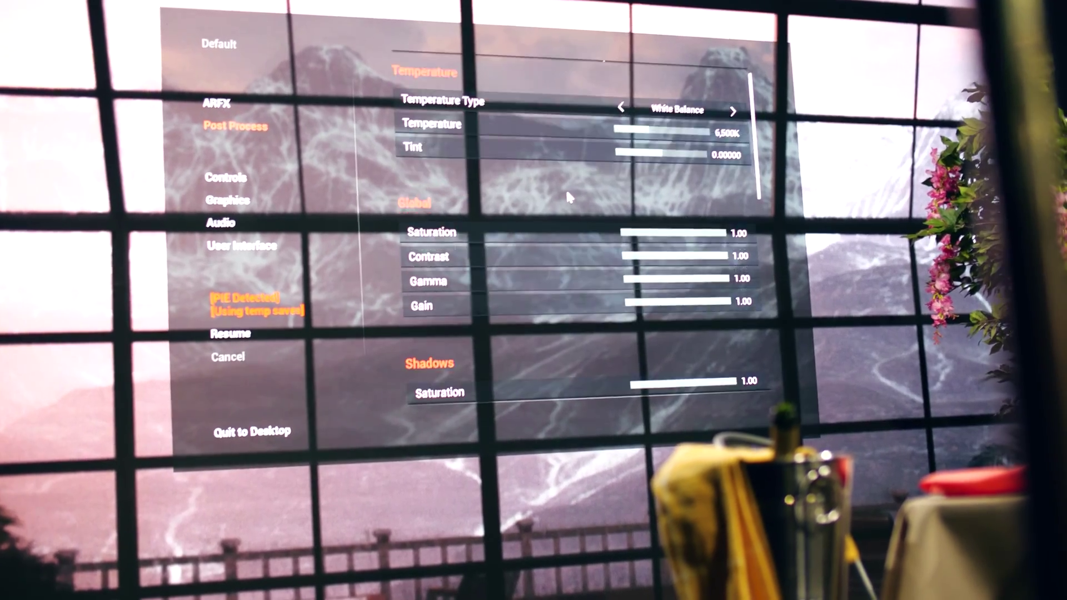
scroll(565, 188, down, 10)
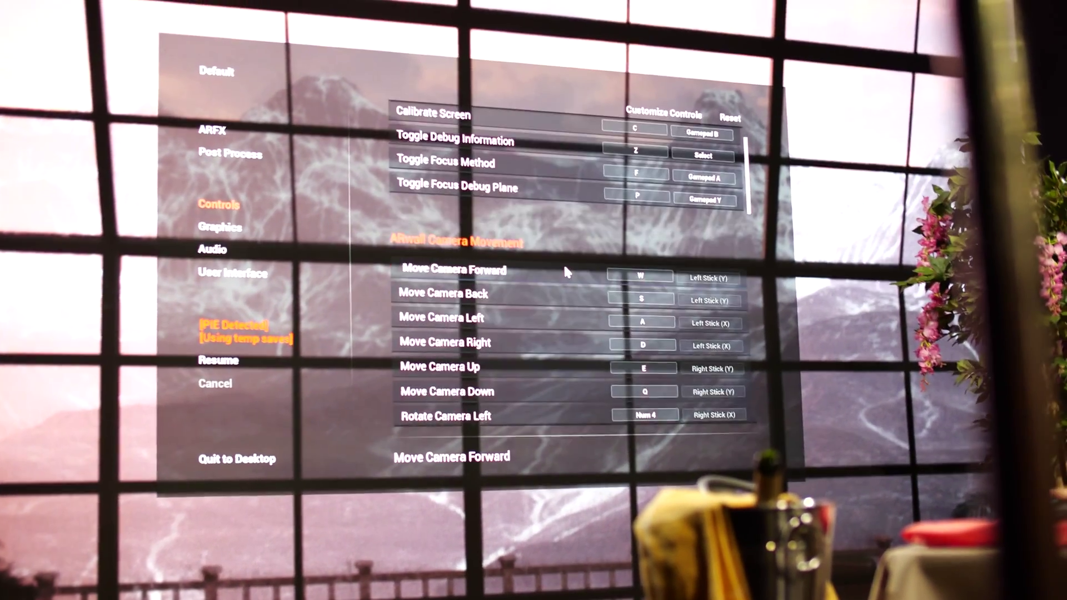
scroll(565, 269, down, 10)
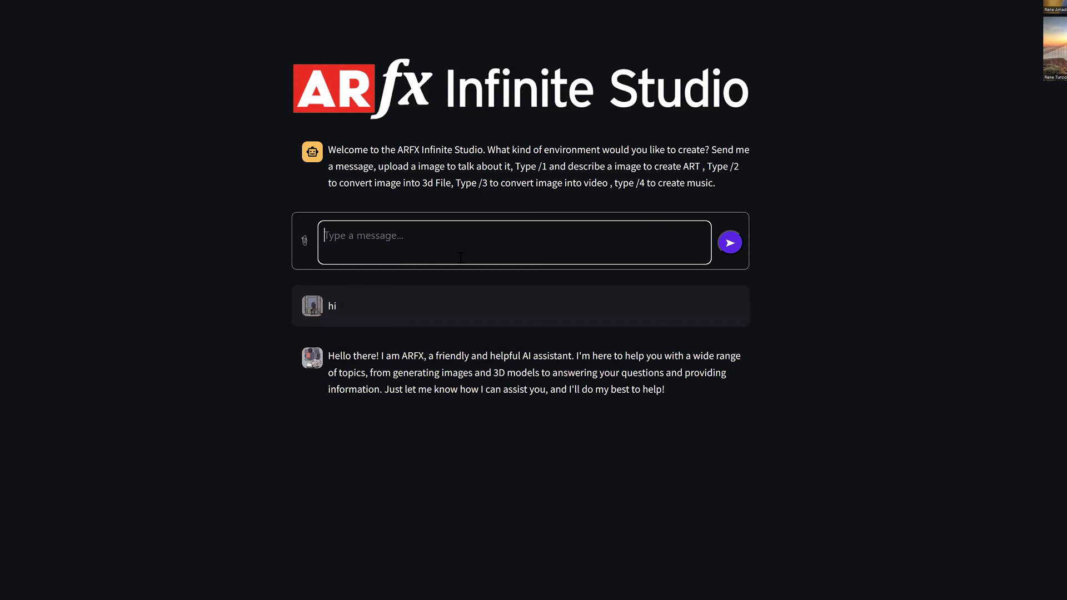
Step: Generate an image in ARFX Infinite Studio with the prompt "/1 green library with spherical lighting"
text(/1 )
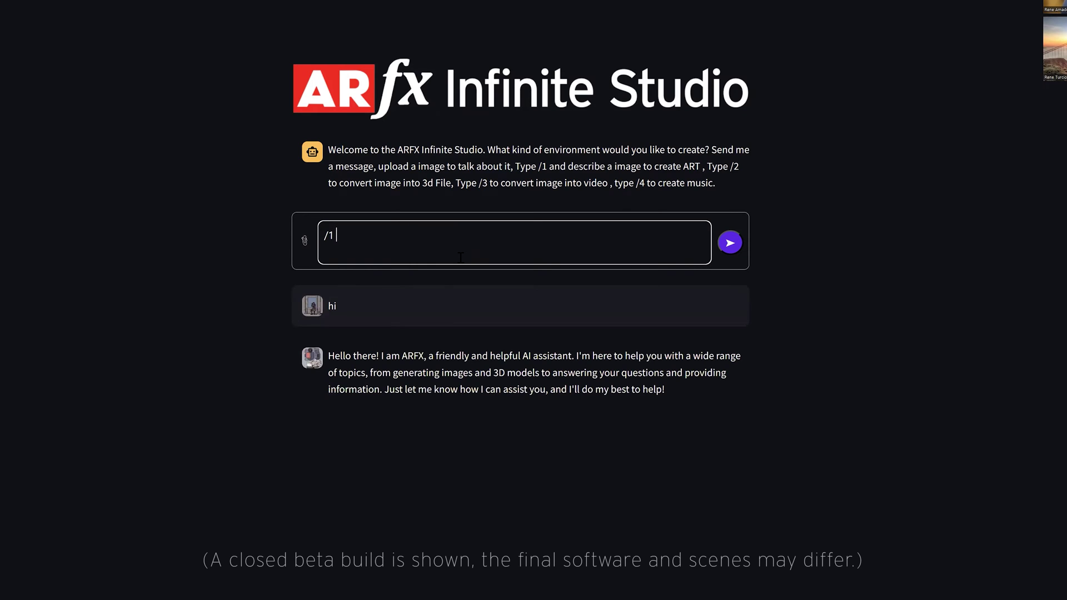
text(green lib)
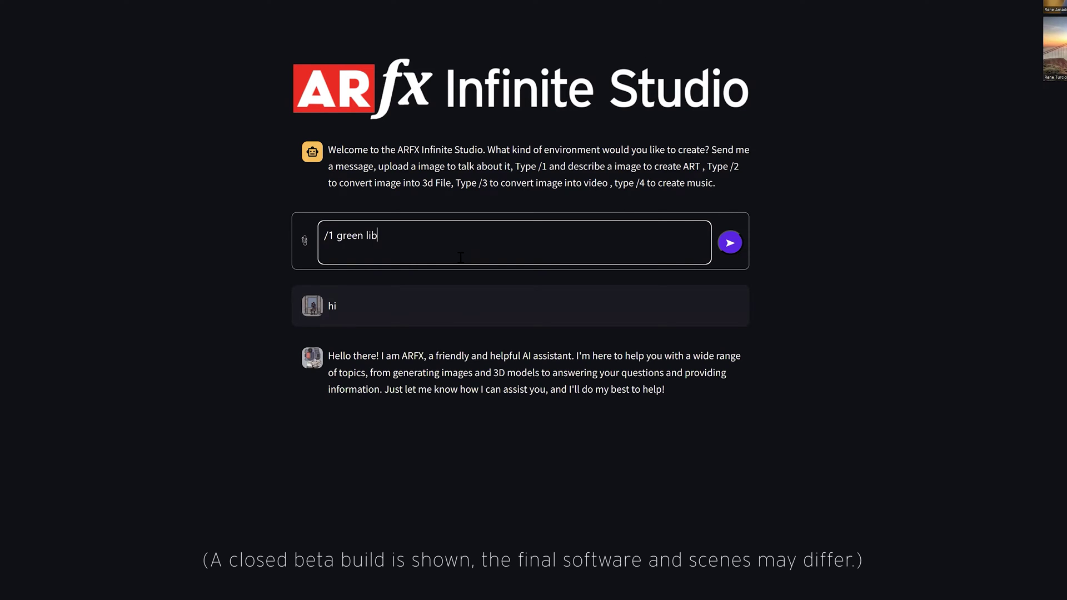
text(rary with spherical lighting)
key(Return)
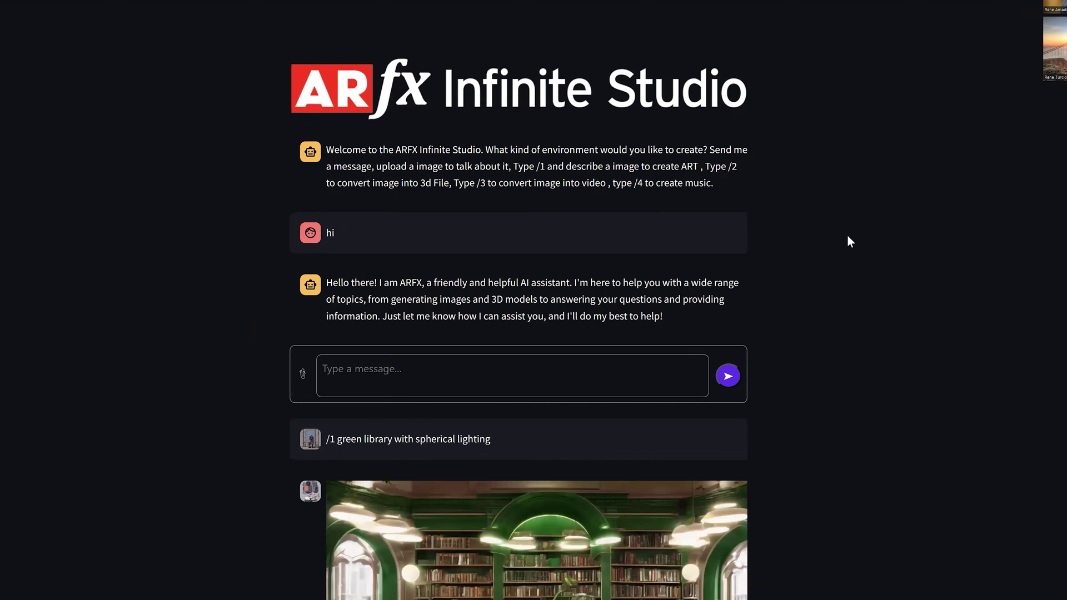
Step: Upscale the generated green library image to 8000x4568
click(368, 388)
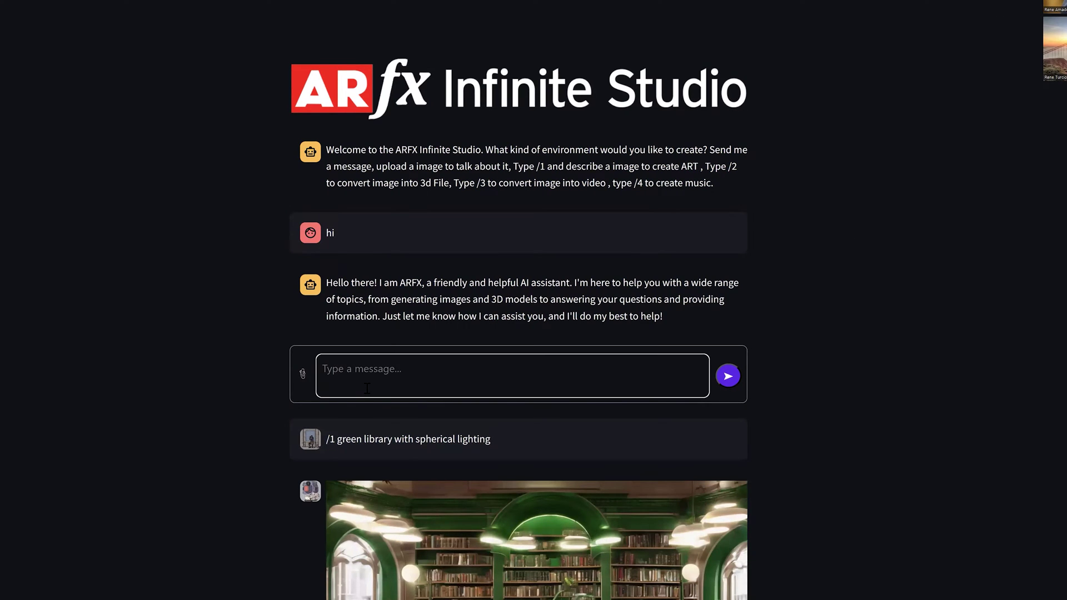
scroll(364, 491, down, 5)
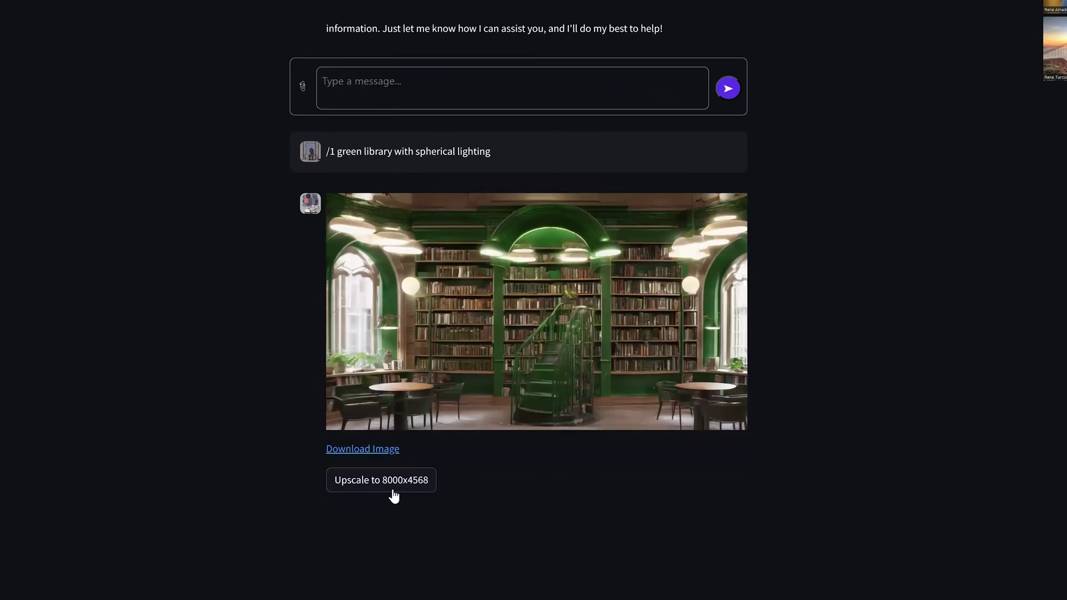
click(396, 489)
click(393, 489)
Step: Send the /2 command and generate a 3D model from the green library image
scroll(221, 309, up, 5)
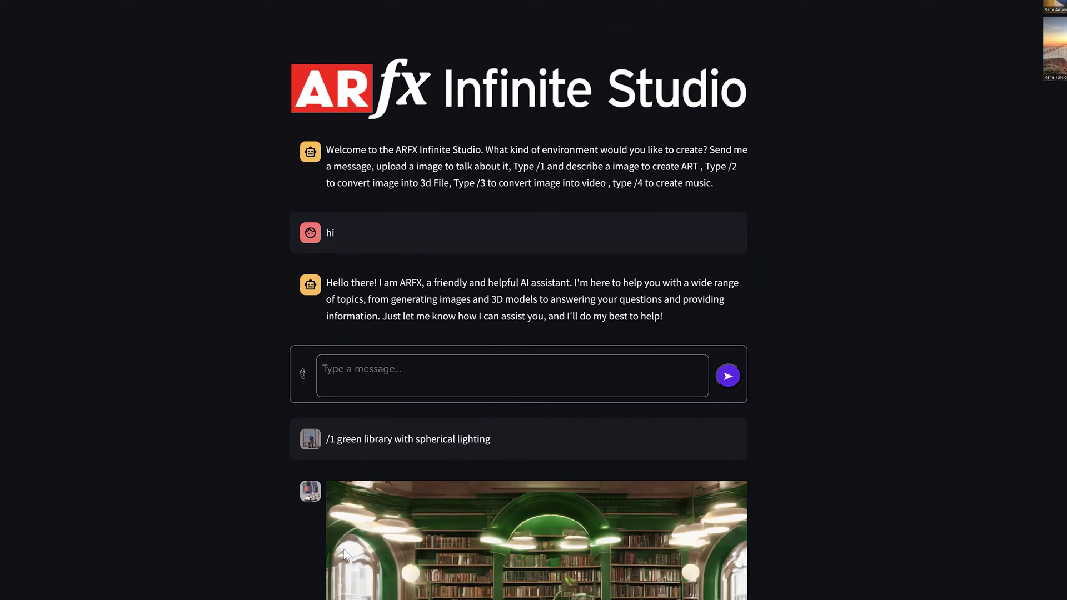
click(427, 396)
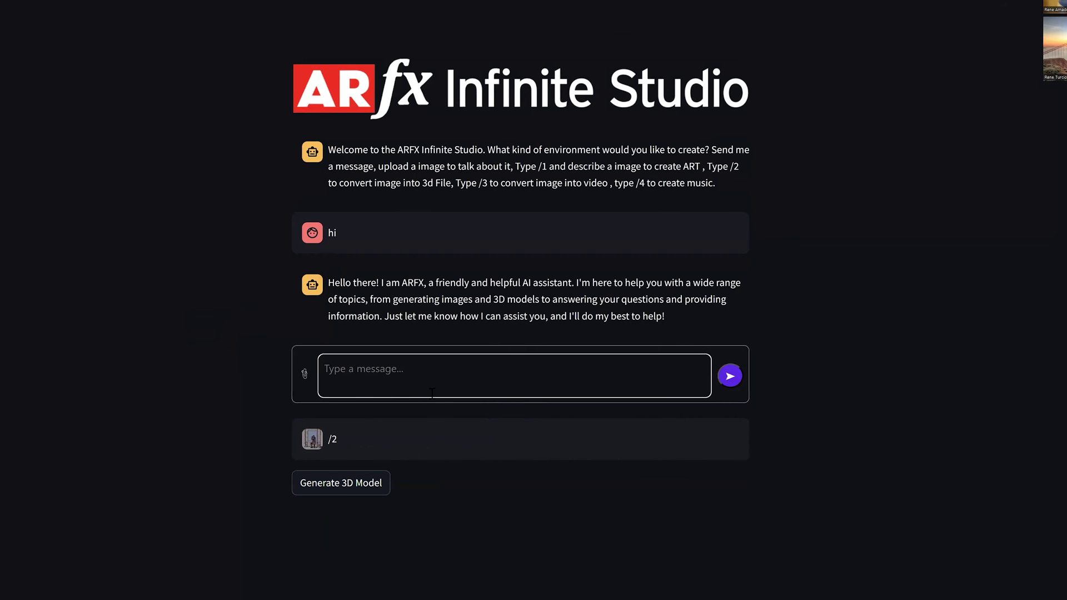
click(345, 483)
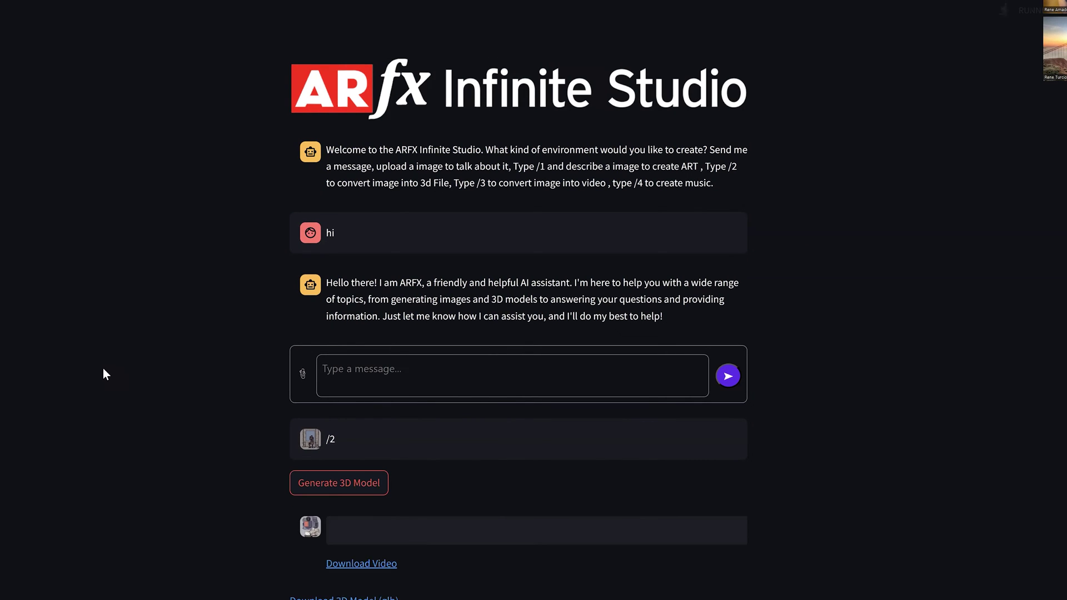
Step: Play the 3D model's preview video, open its downloadable version separately, and return to the chat
scroll(239, 250, down, 8)
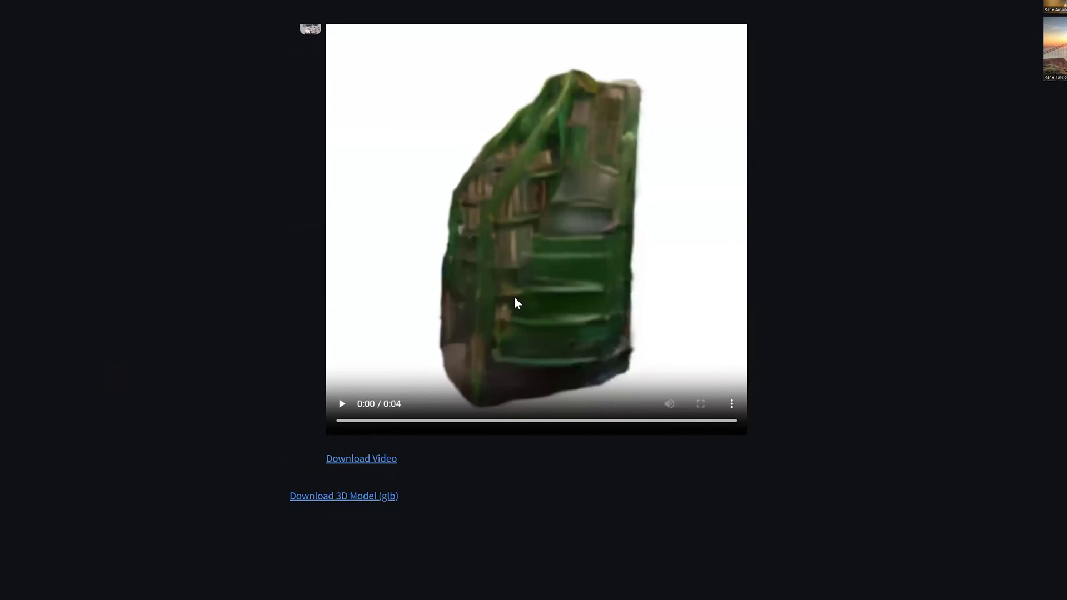
click(395, 363)
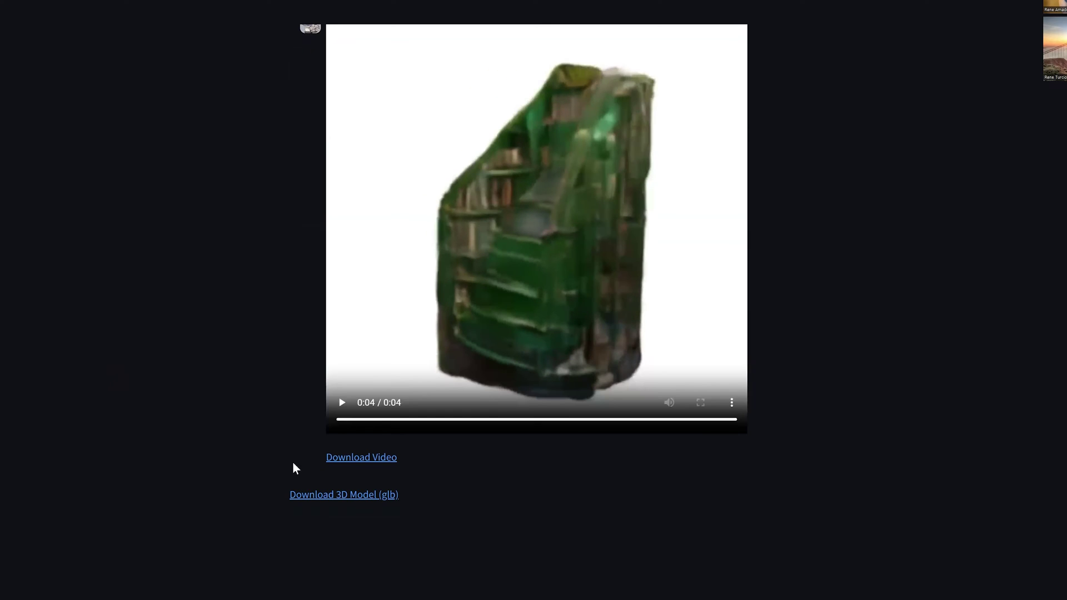
click(349, 456)
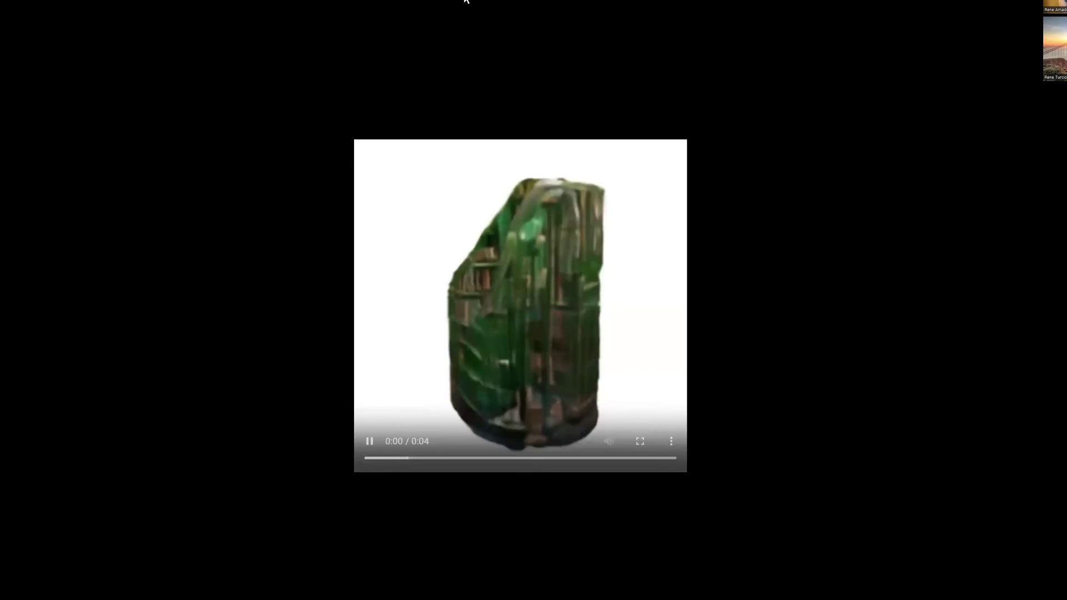
key(ctrl+w)
scroll(219, 348, up, 4)
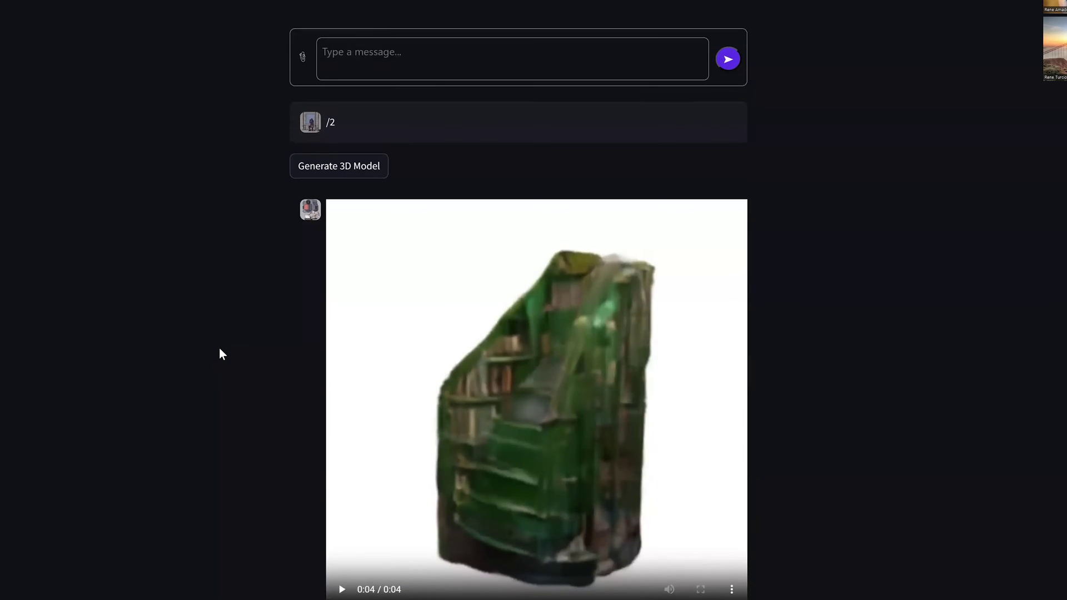
Step: Download the generated green library 3D model as a glb file
scroll(235, 371, down, 3)
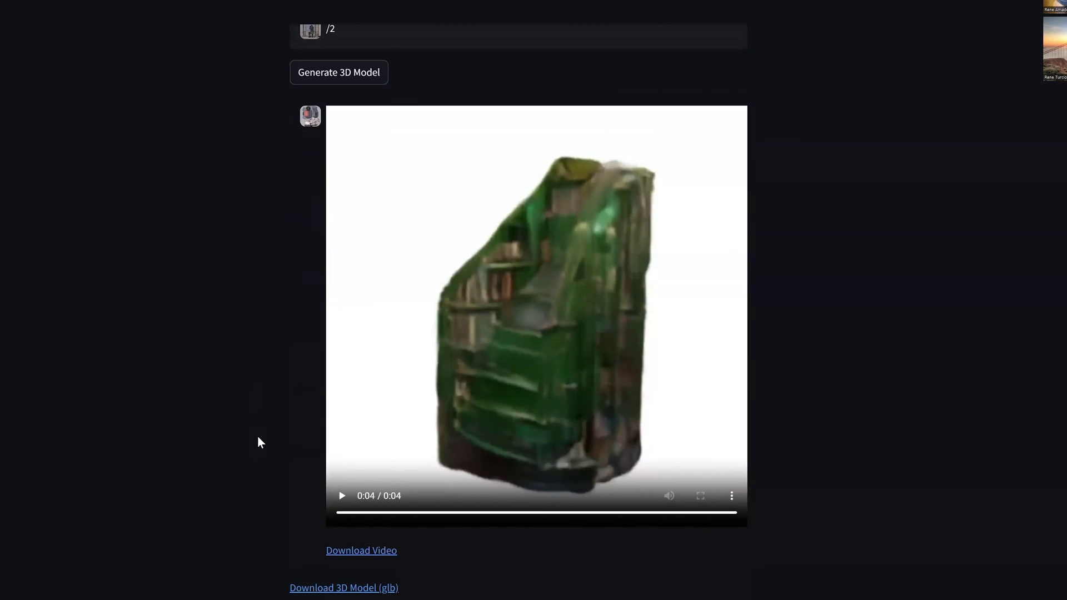
click(343, 495)
scroll(334, 511, down, 1)
click(342, 496)
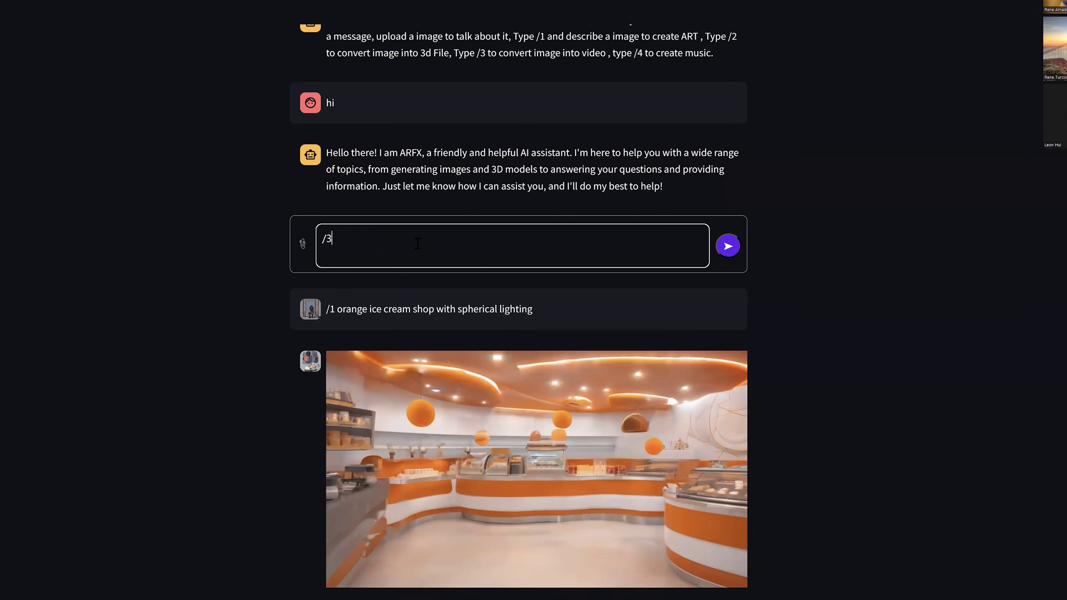
Step: Generate a video from the orange ice cream shop image with /3 and the description "camera do a left to right arc shot", and play it
key(Return)
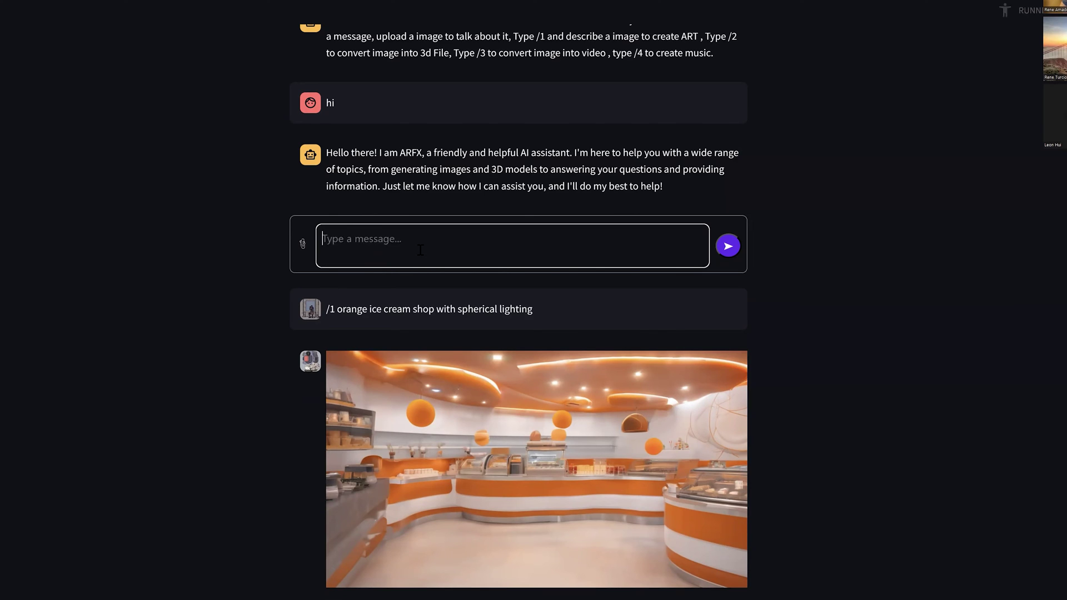
click(507, 443)
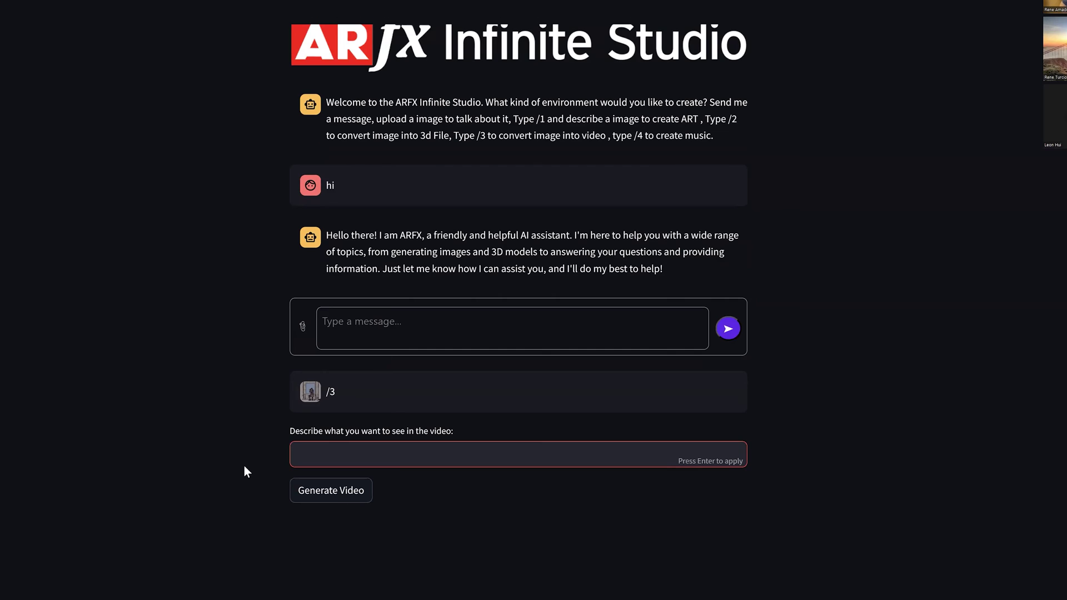
text(camera)
text(do a left to right arc)
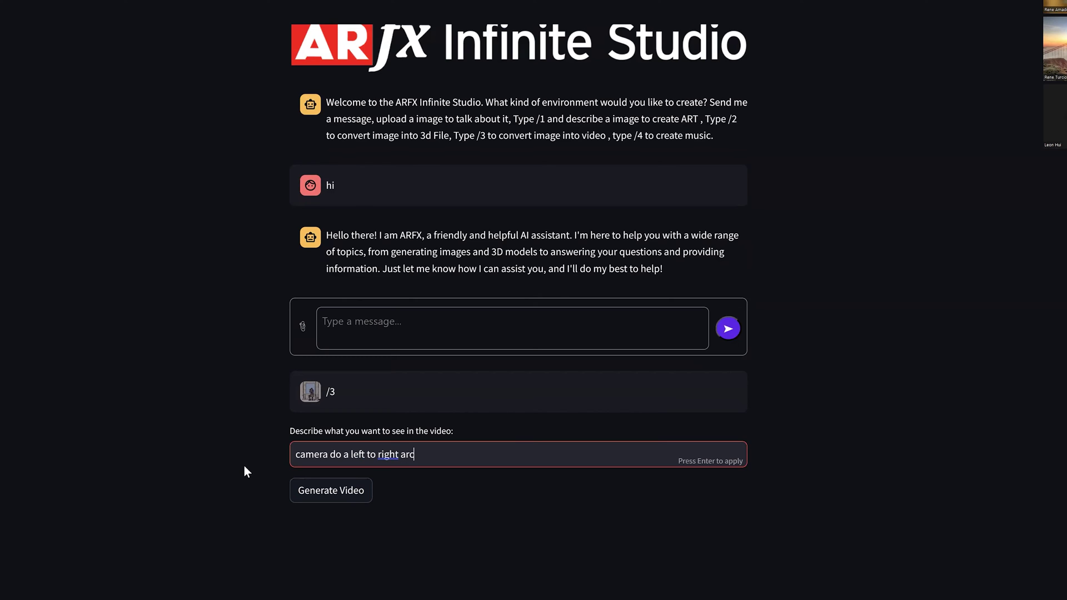
text( shot)
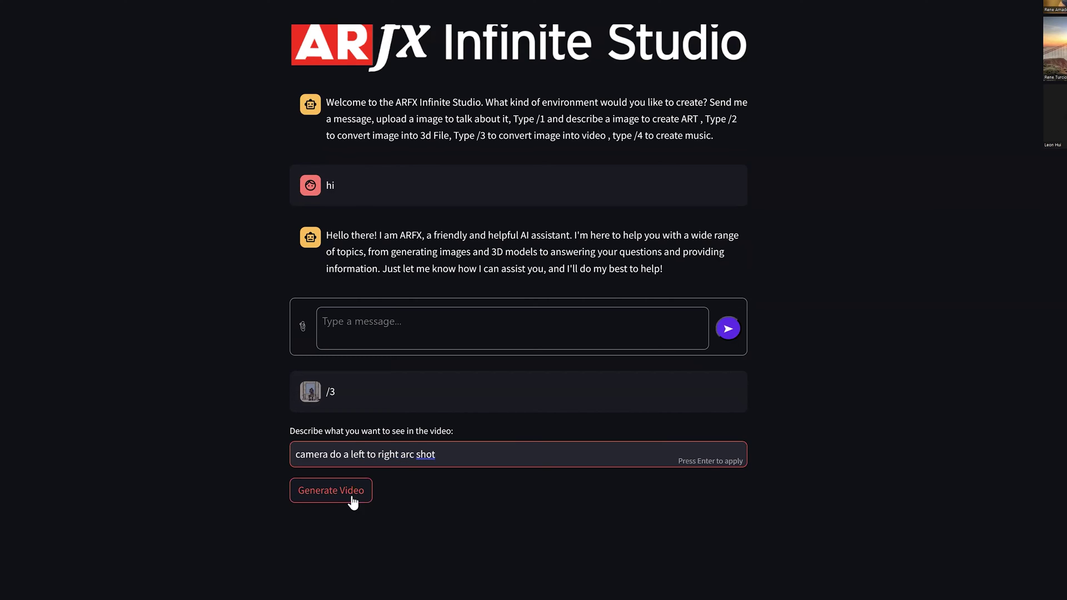
click(352, 498)
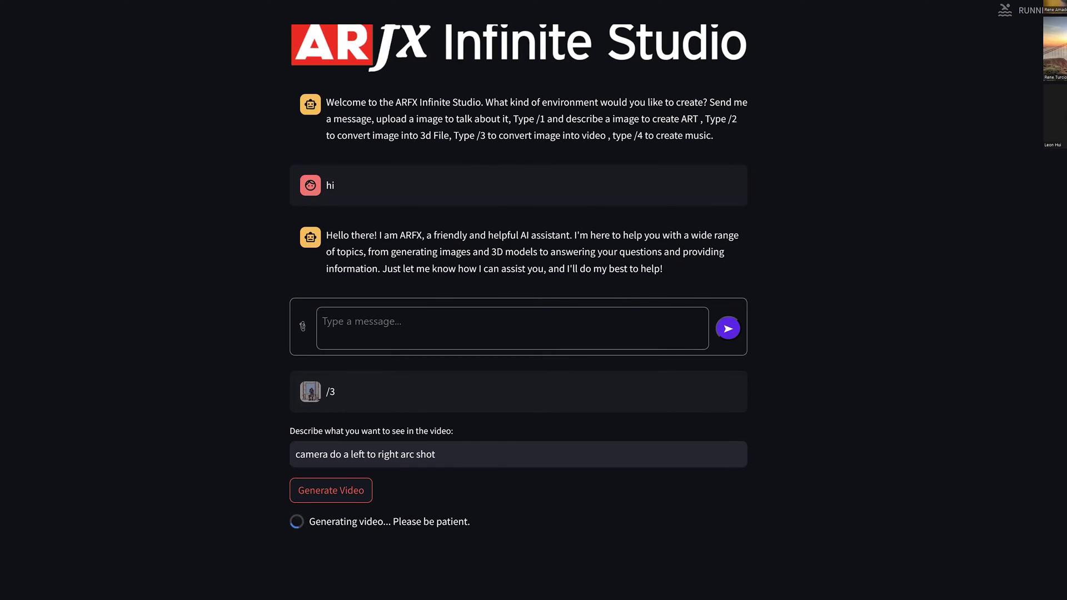
scroll(364, 447, down, 5)
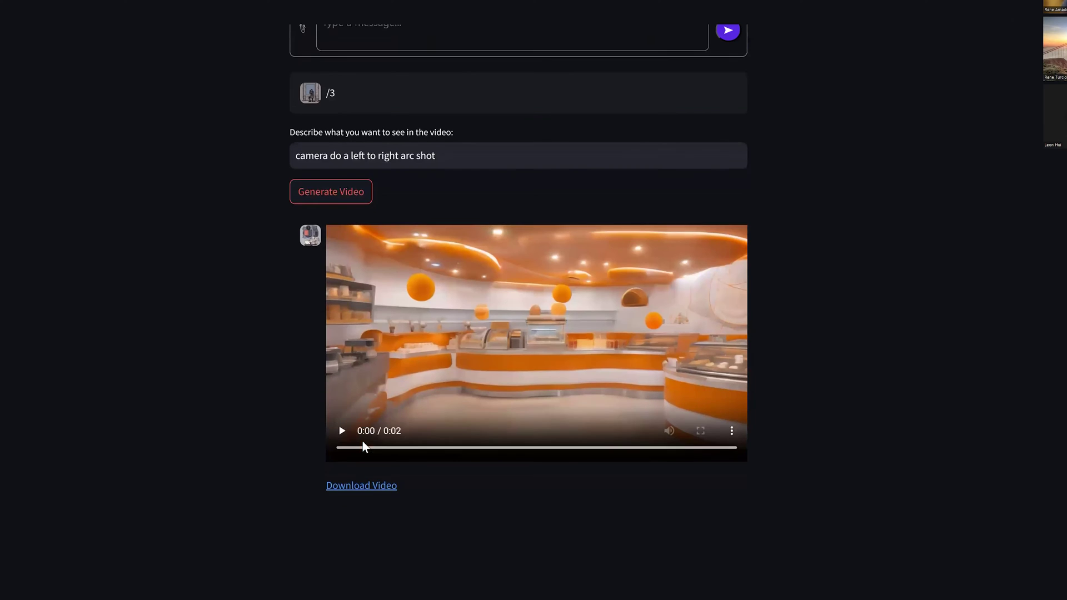
click(342, 431)
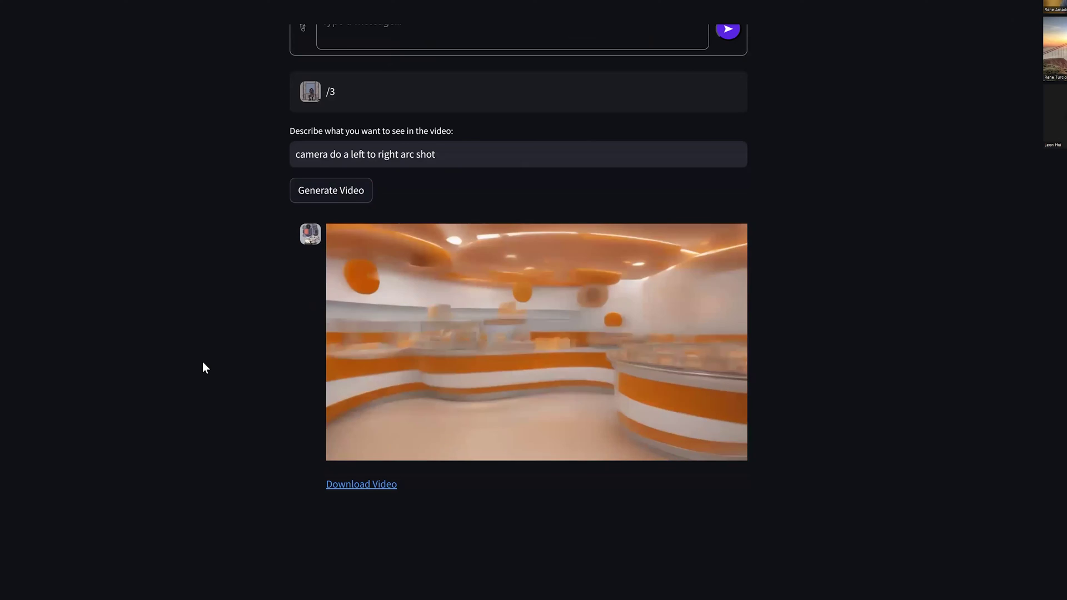
Step: Replay the generated orange ice cream shop video several times to review its camera arc movement
click(343, 429)
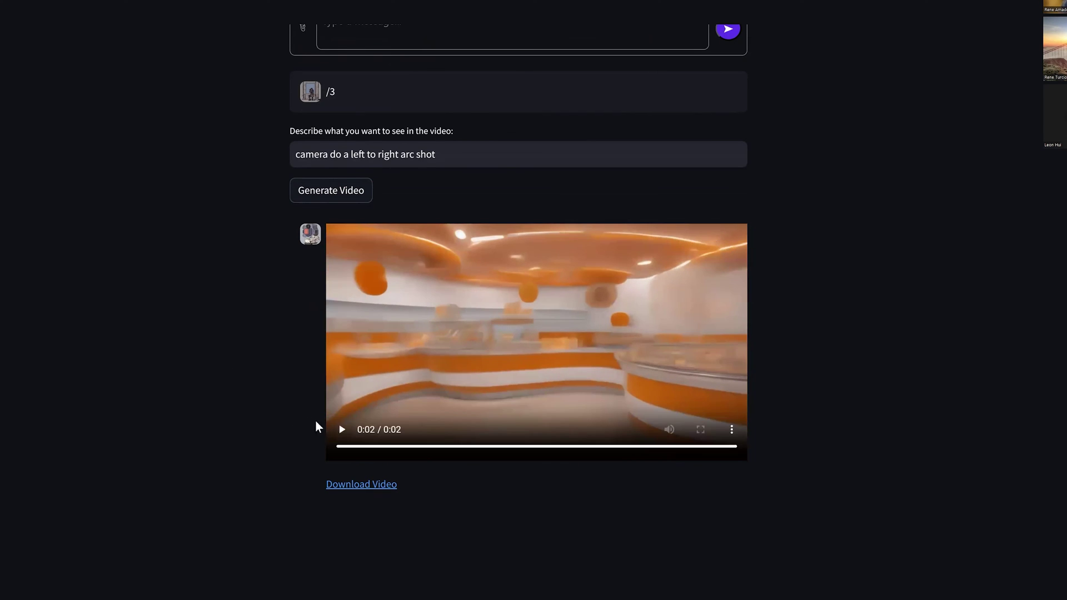
click(341, 430)
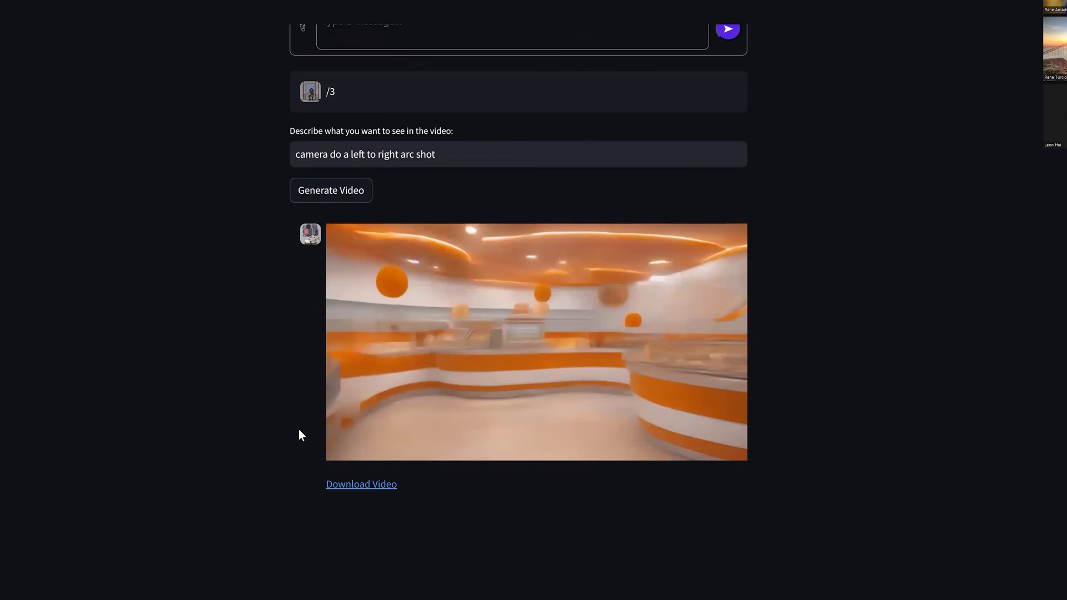
click(341, 430)
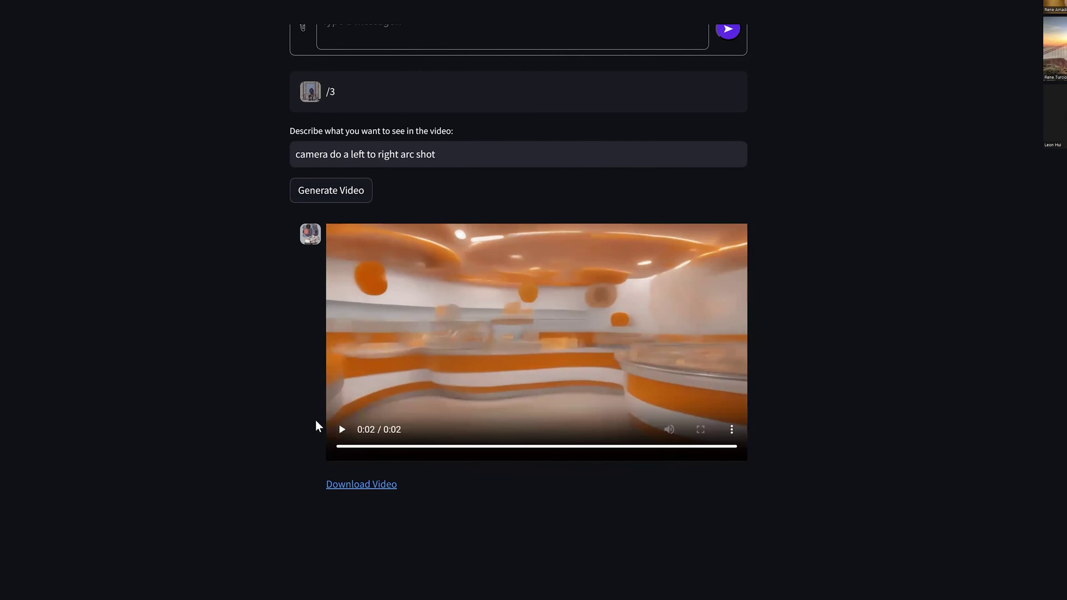
click(343, 430)
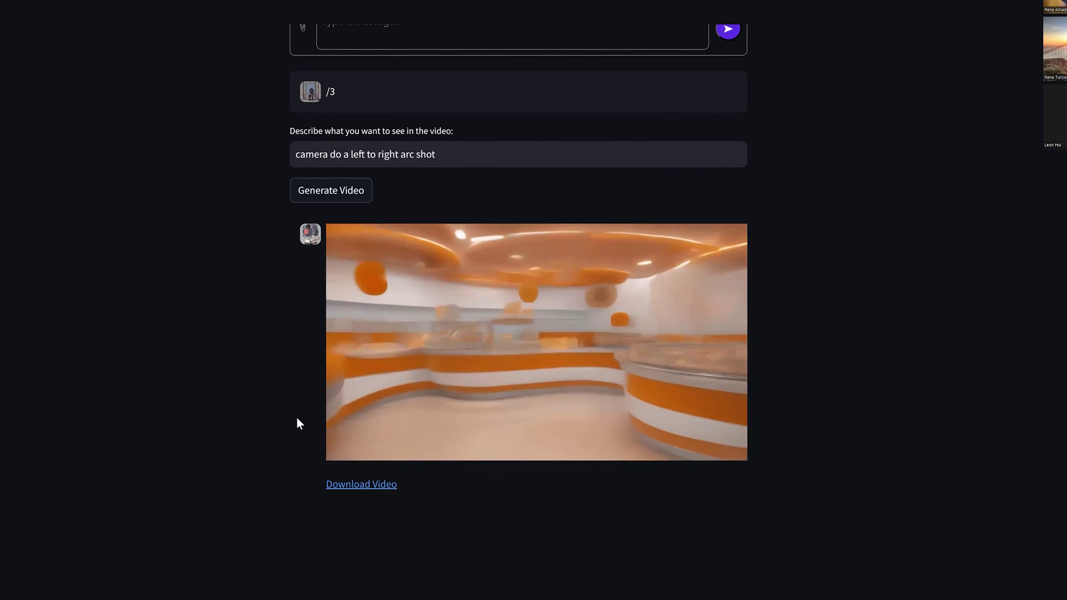
click(341, 431)
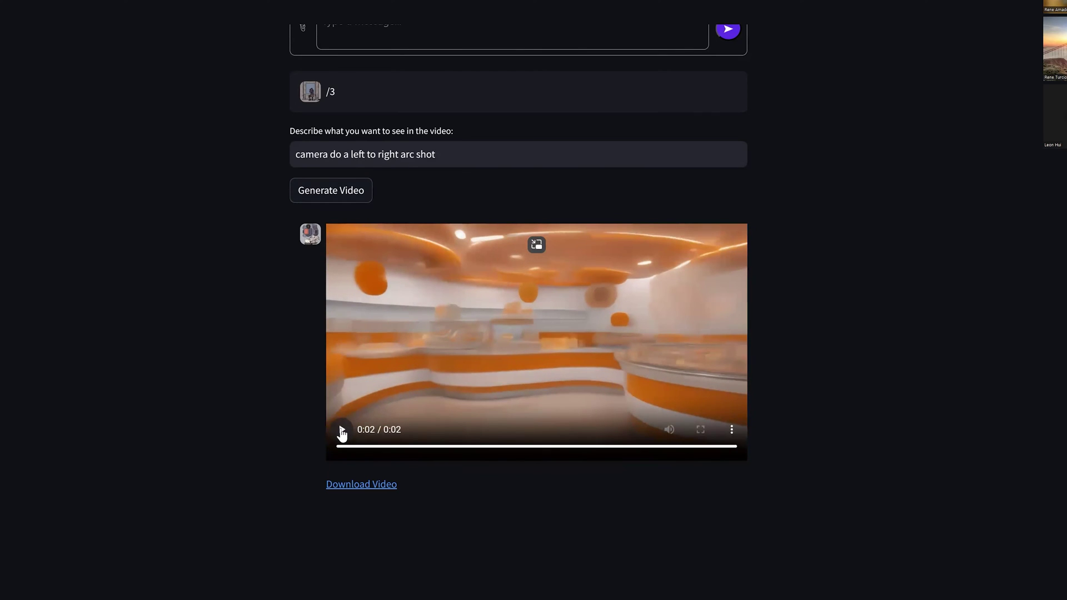
click(341, 431)
Step: Send the message "/4 ice cream shop music" and generate the music at the default duration of 8 seconds
scroll(219, 357, up, 2)
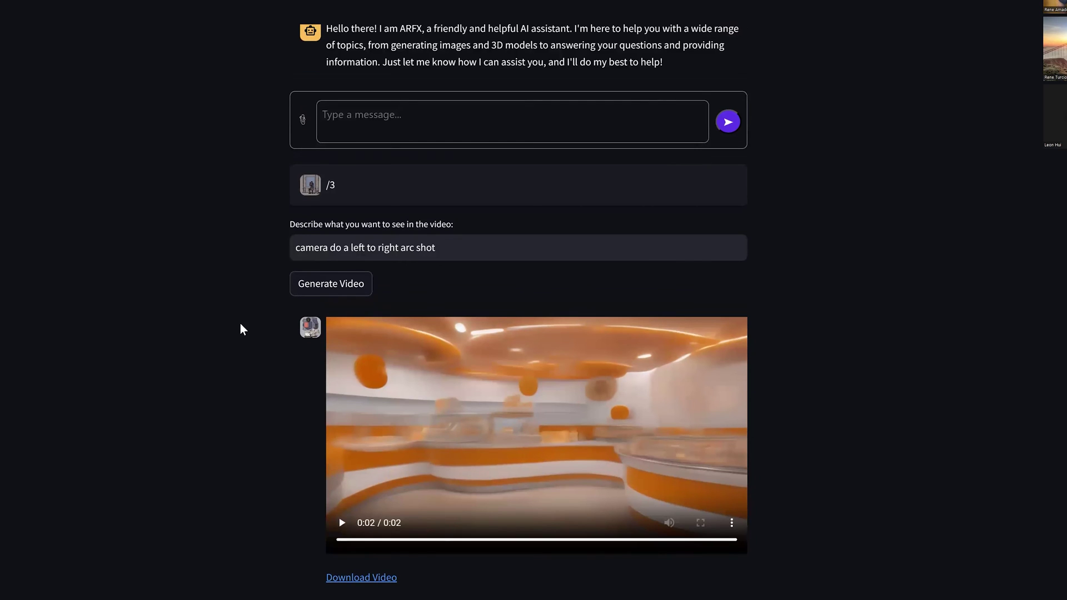
scroll(240, 324, up, 5)
click(428, 388)
text(/4)
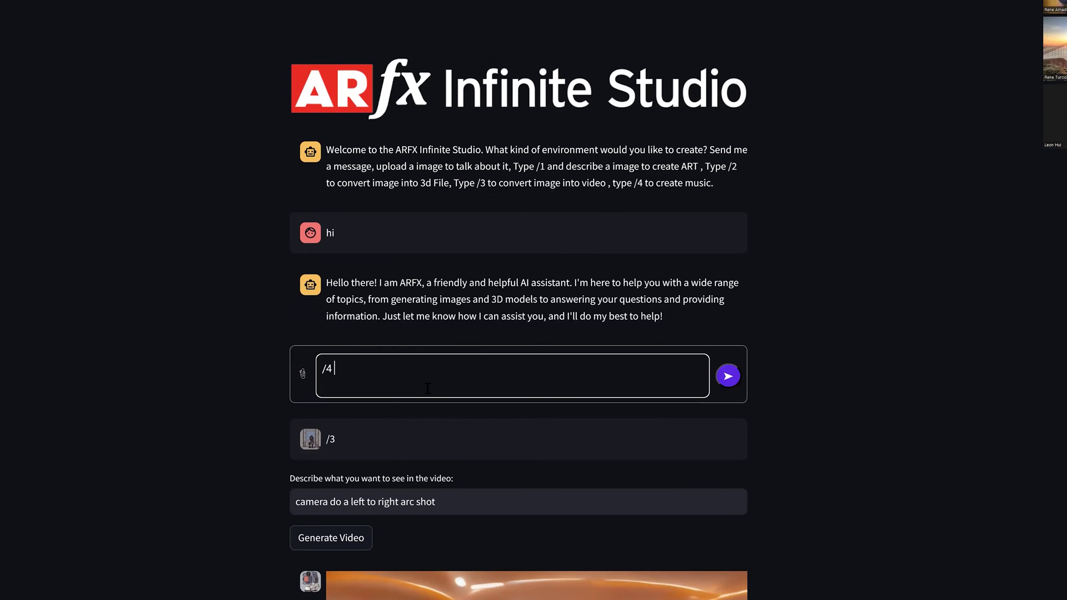
text( ice cream shop music)
key(Return)
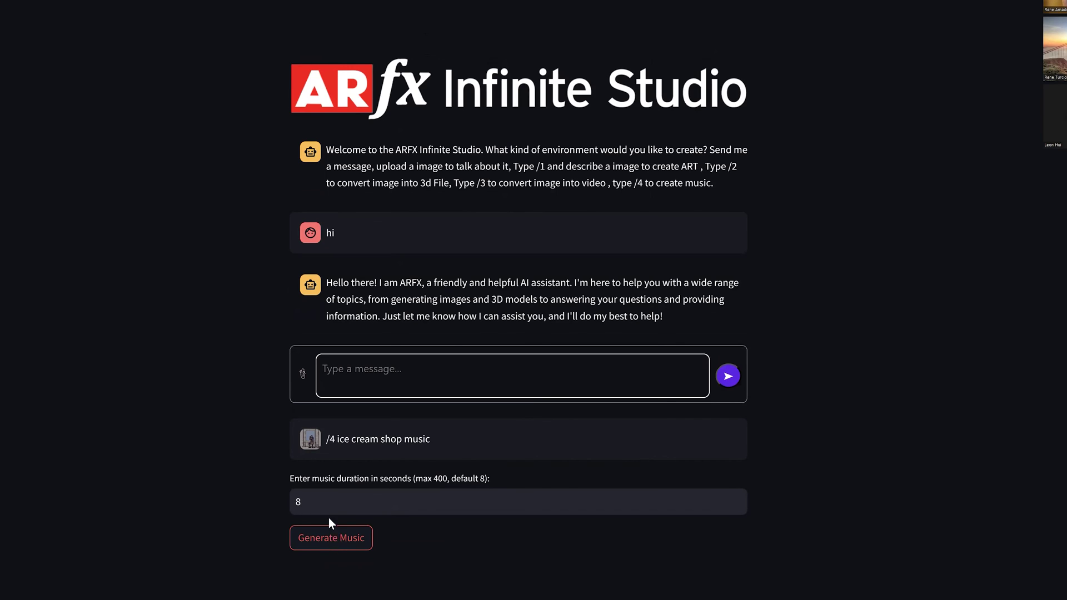
click(334, 548)
scroll(132, 465, down, 1)
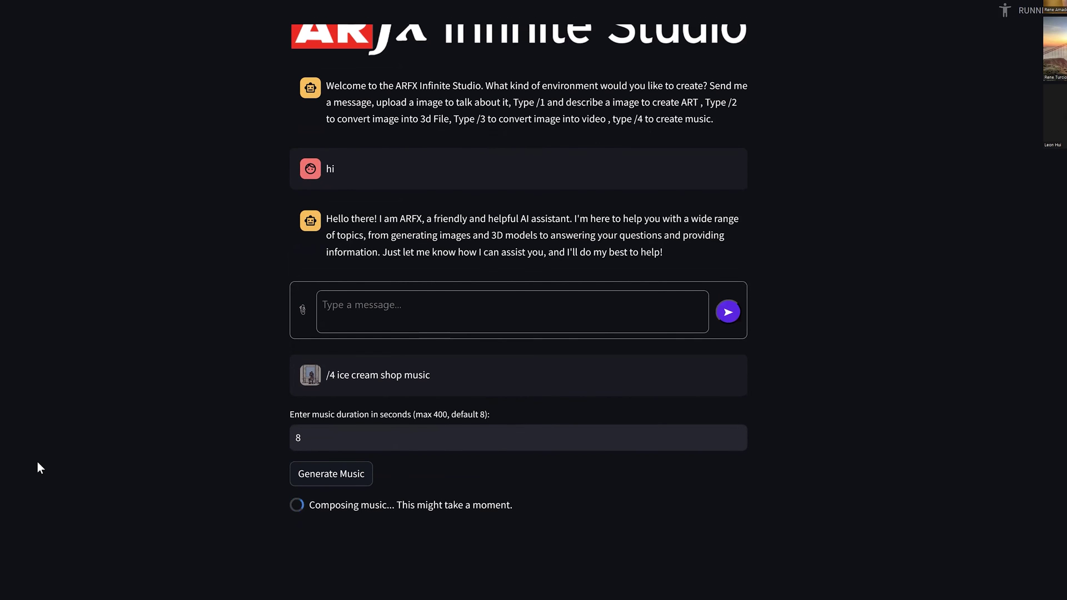
scroll(5, 436, up, 1)
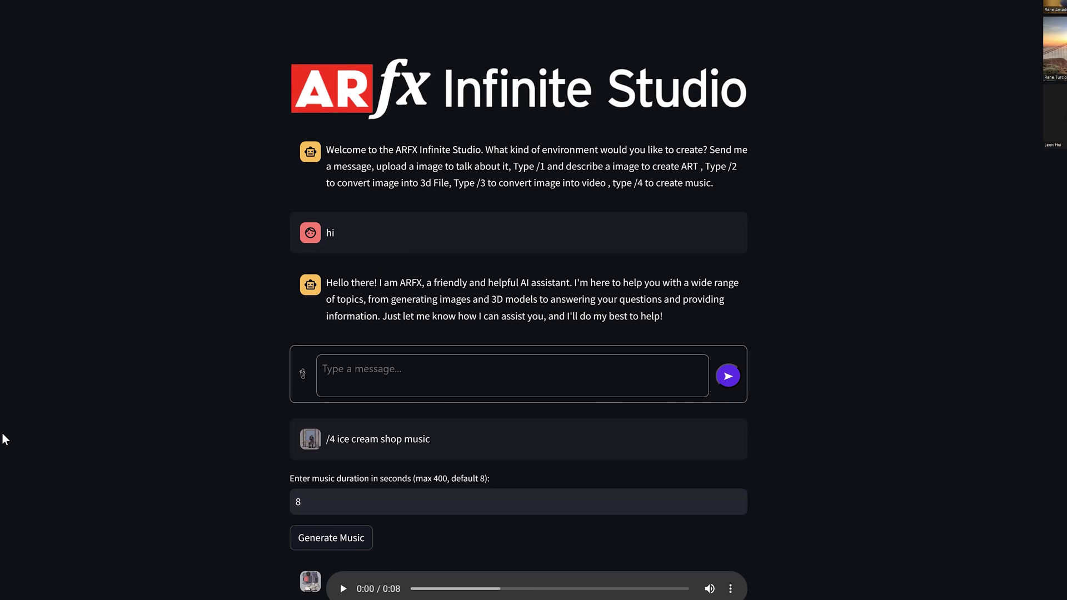
Step: Play the generated ice cream shop music through to its end and return to the start of the chat
scroll(17, 436, down, 2)
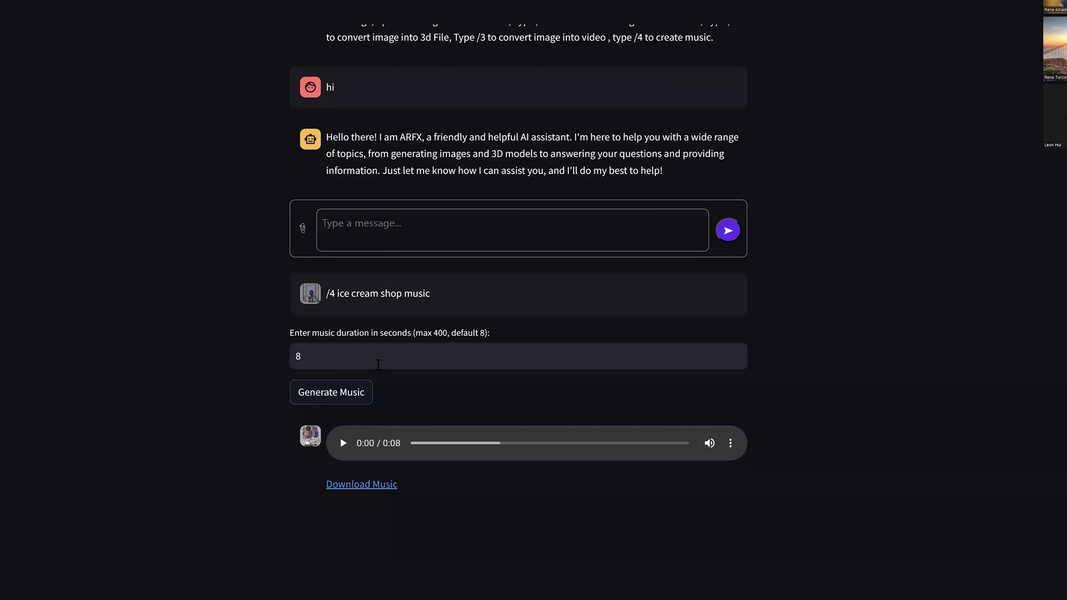
click(343, 445)
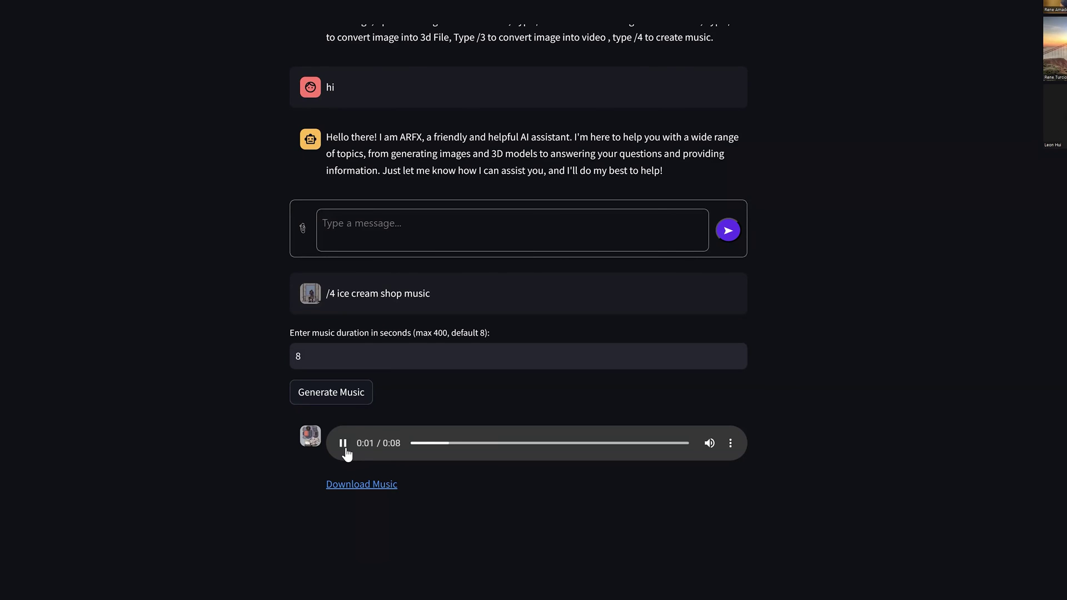
click(344, 445)
click(343, 445)
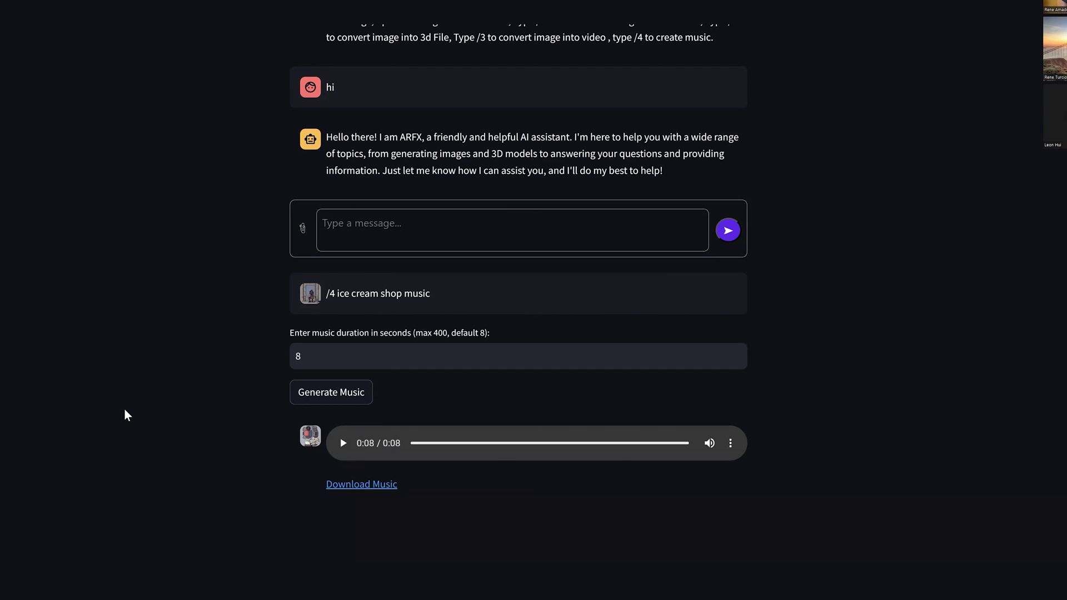
scroll(219, 306, up, 3)
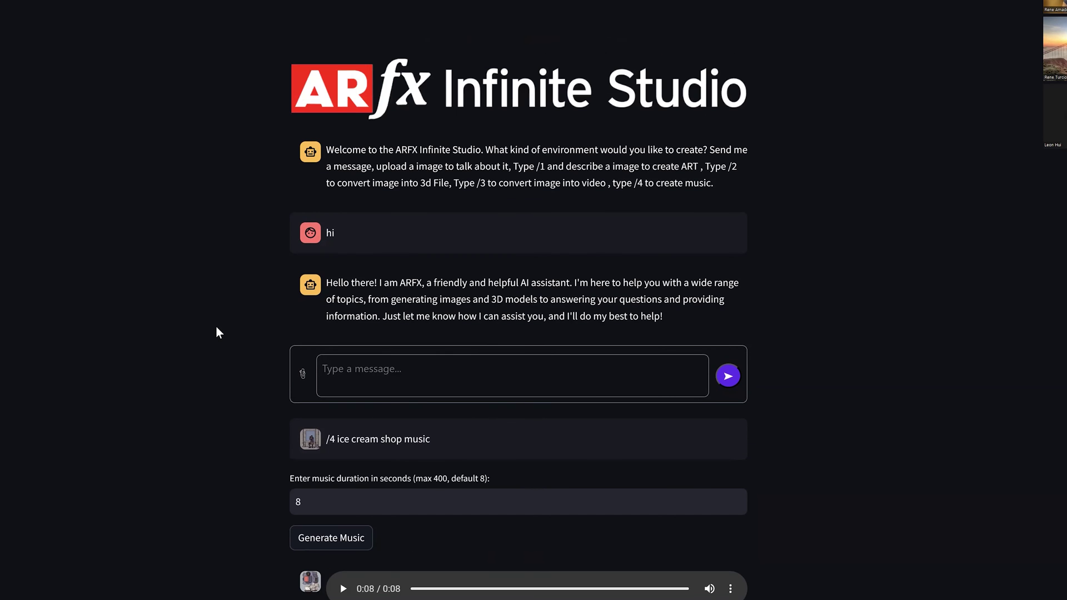